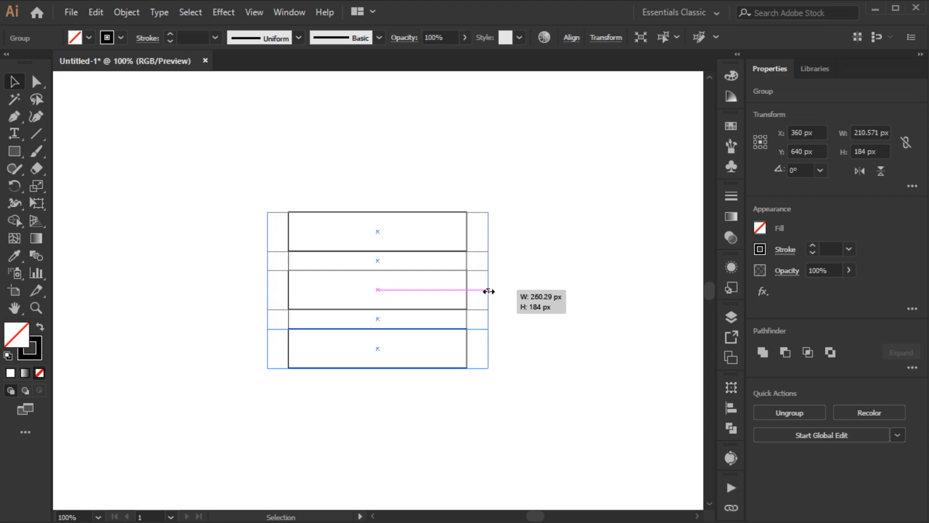
Resize the group of horizontal bars to about 247 × 167 px
left_click_drag(378, 212, 380, 219)
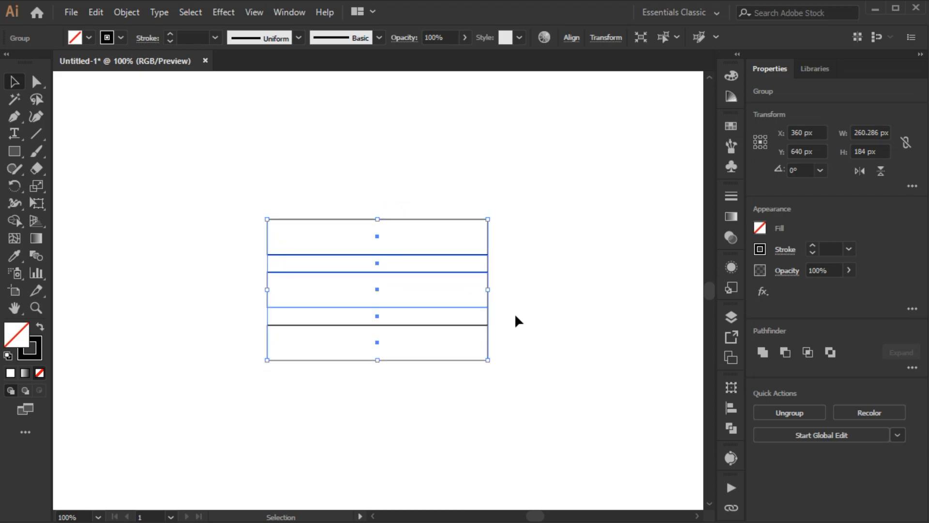
left_click_drag(489, 291, 483, 290)
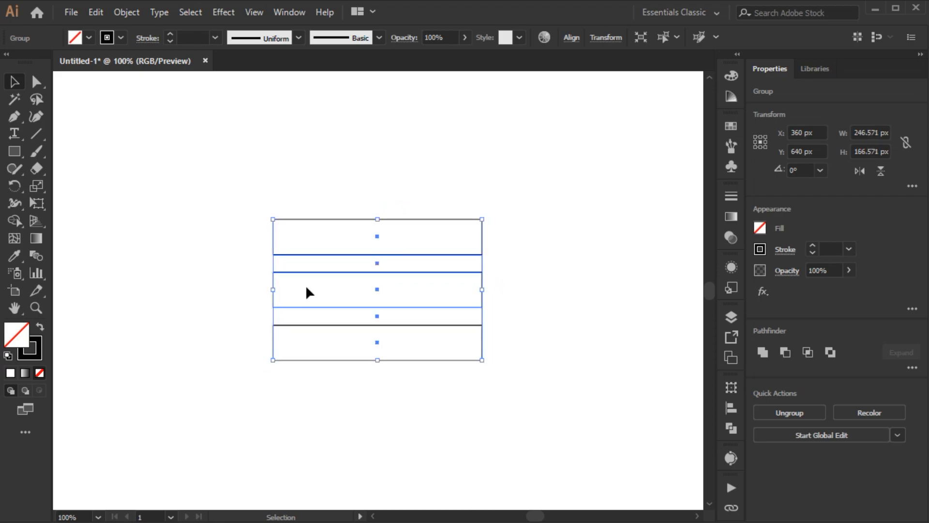
Rotate a copy of the horizontal bar group by 90° to make vertical bars
right_click(135, 224)
mouse_move(177, 381)
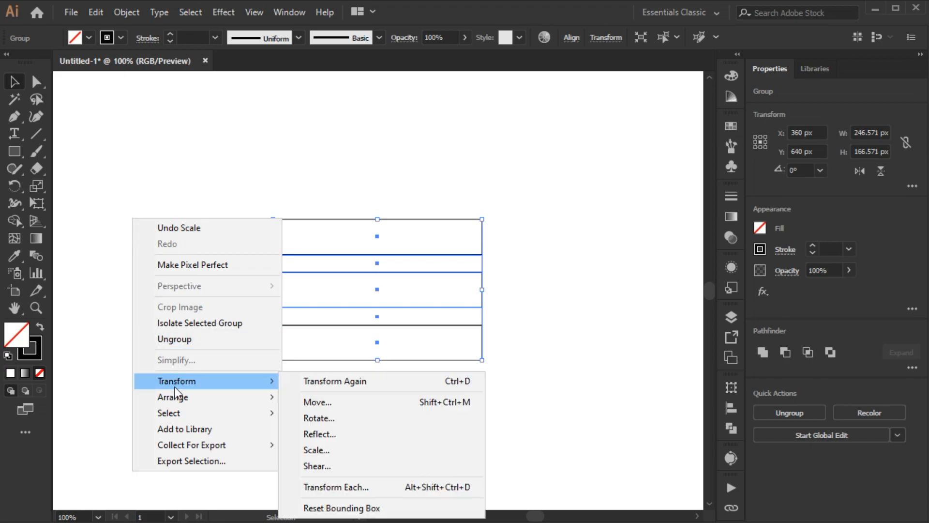
left_click(333, 418)
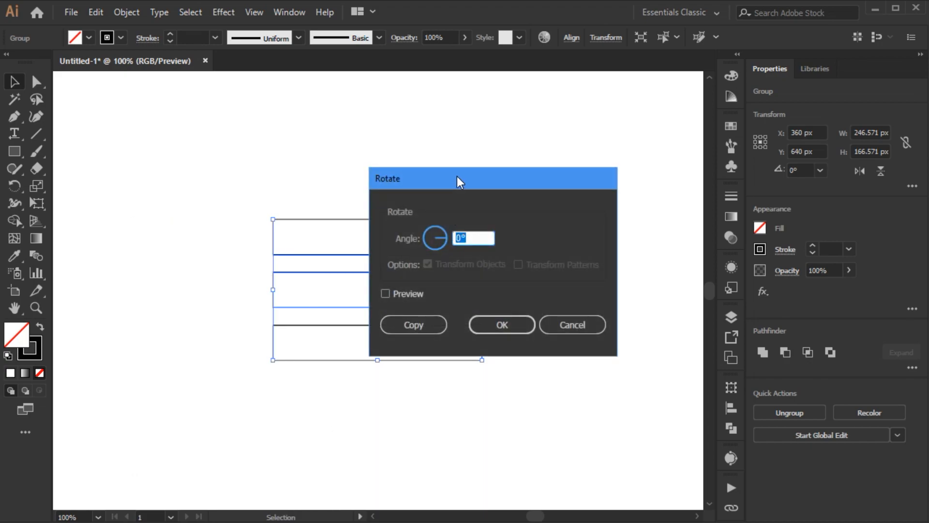
left_click_drag(457, 178, 498, 154)
left_click(454, 274)
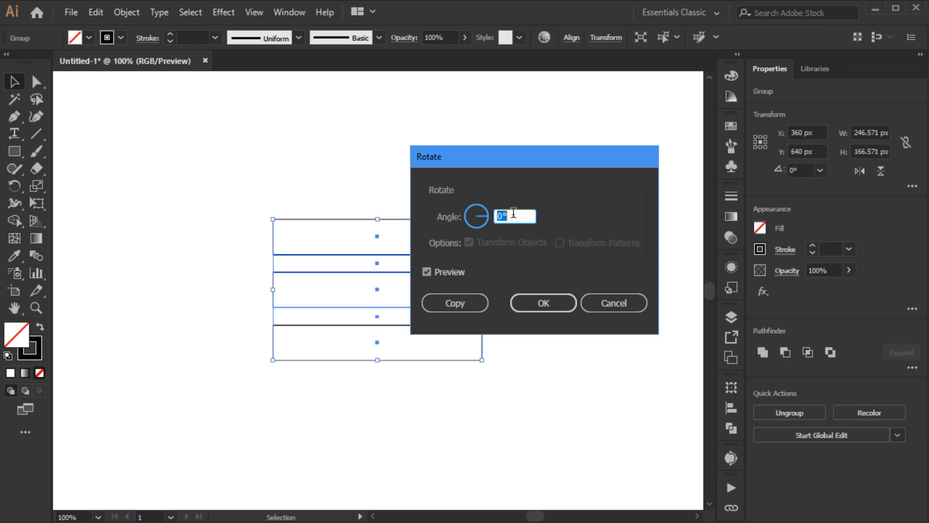
type("90")
key("Tab")
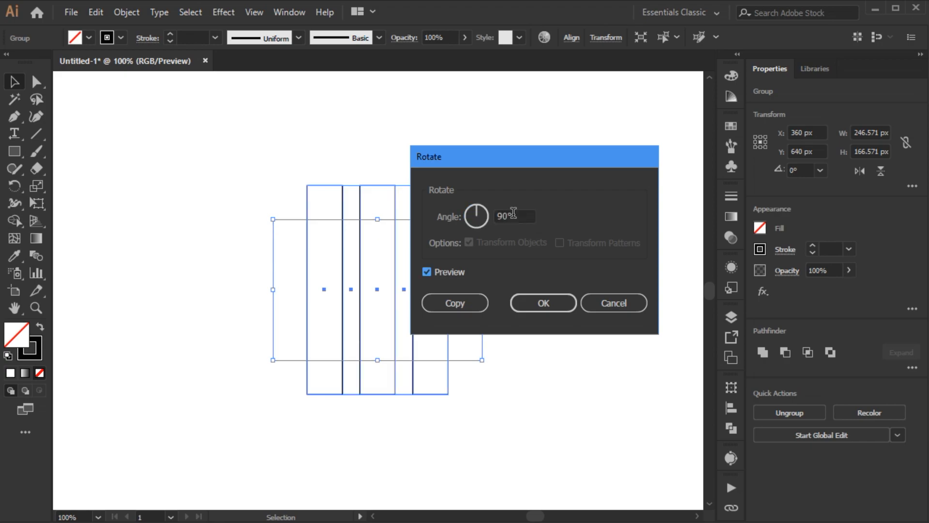
left_click(475, 308)
Ungroup the vertical bars and reposition them so they span the width of the horizontal bars
key("a")
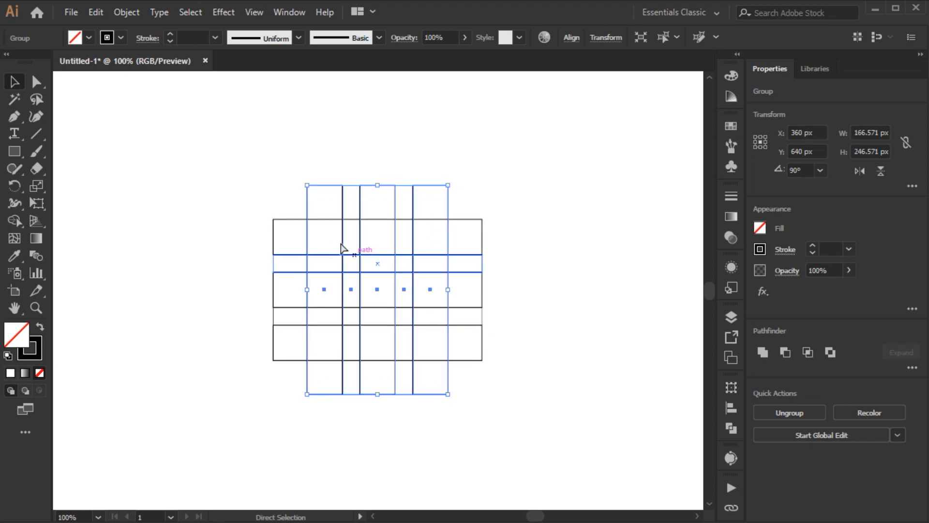
left_click_drag(305, 235, 271, 235)
key("v")
right_click(208, 203)
left_click(242, 321)
left_click(166, 295)
left_click_drag(389, 192, 416, 193)
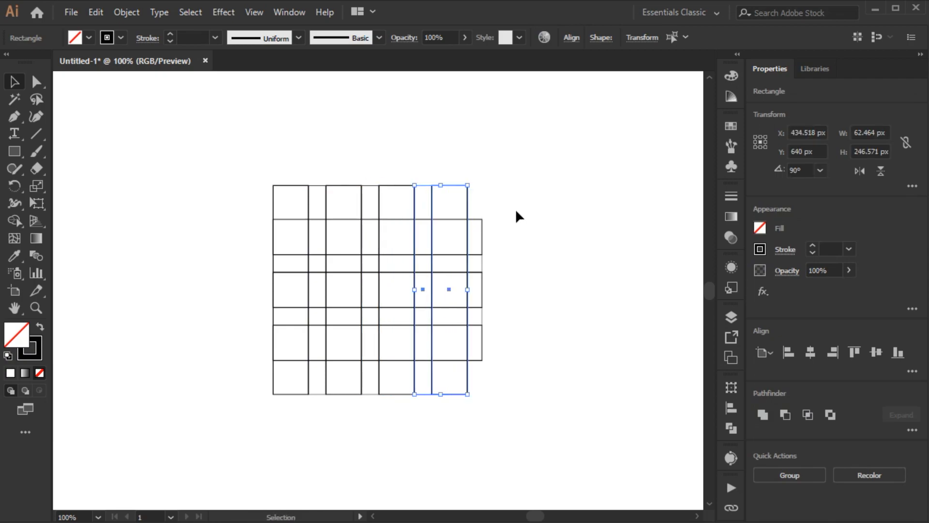
Narrow the horizontal bar group so its right edge meets the last vertical bar
left_click(482, 292)
left_click_drag(483, 290, 467, 290)
Group the vertical bars and move them down to line up with the top of the horizontal bars
left_click_drag(260, 144, 476, 201)
key("ctrl+g")
left_click_drag(374, 187, 372, 219)
Select the spare group of vertical bars beside the grid and nudge it slightly
left_click(151, 166)
left_click_drag(238, 287, 244, 289)
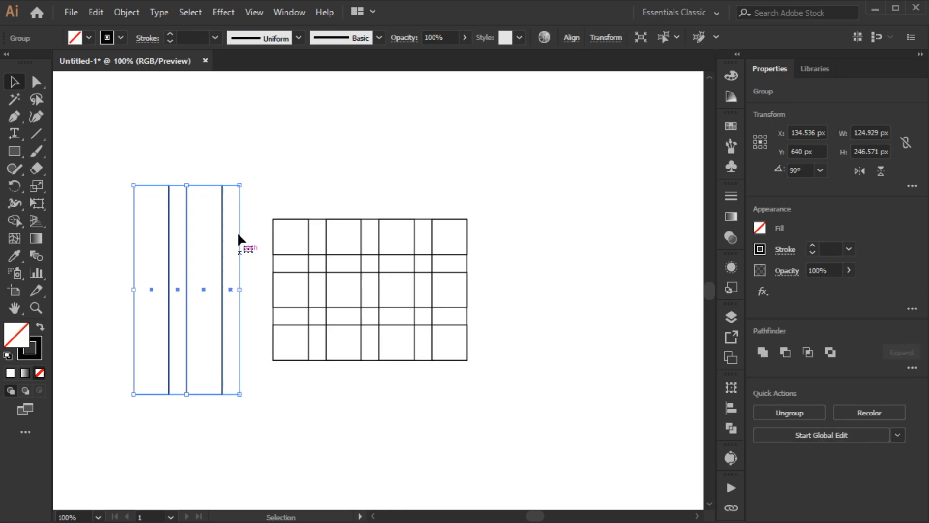
Rotate the spare bar group 45° and move it diagonally across the grid
left_click_drag(245, 182, 469, 309)
left_click_drag(429, 270, 532, 197)
Reflect a copy of the diagonal bars about the grid's center to form an X
key("o")
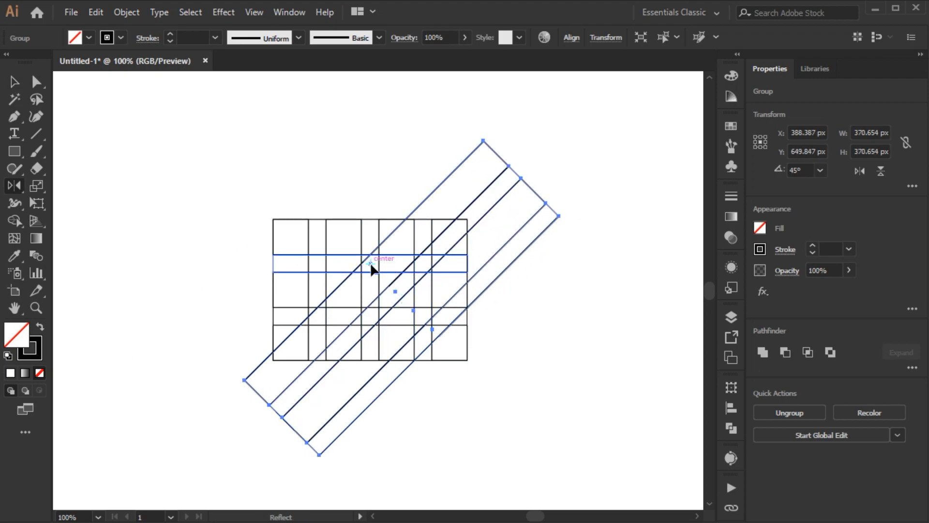
left_click(373, 265, "alt")
left_click(420, 361)
Select all the bars, switch to the Shape Builder tool, and swap fill and stroke to a black fill
key("v")
key("ctrl+a")
key("shift+m")
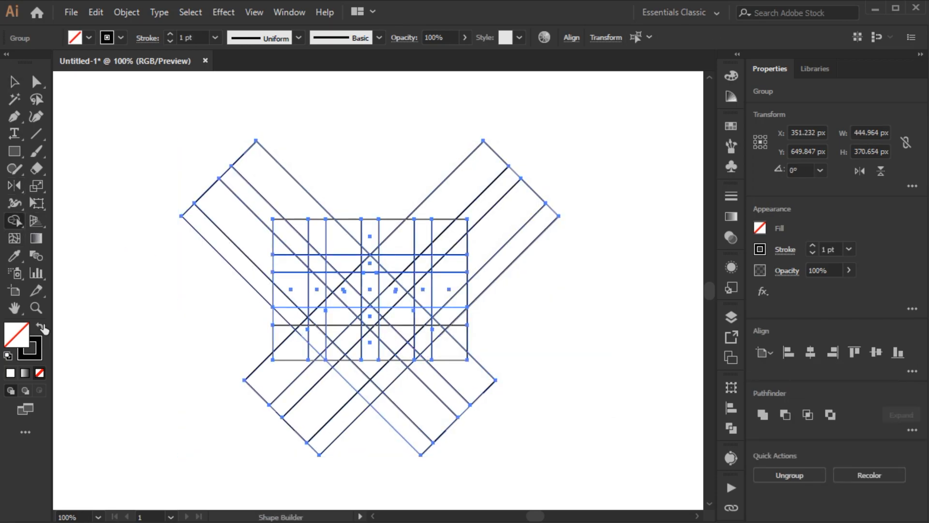
left_click(42, 327)
Merge grid cells with Shape Builder into the M's top chevron bar and left leg
scroll(462, 244, "up", 3)
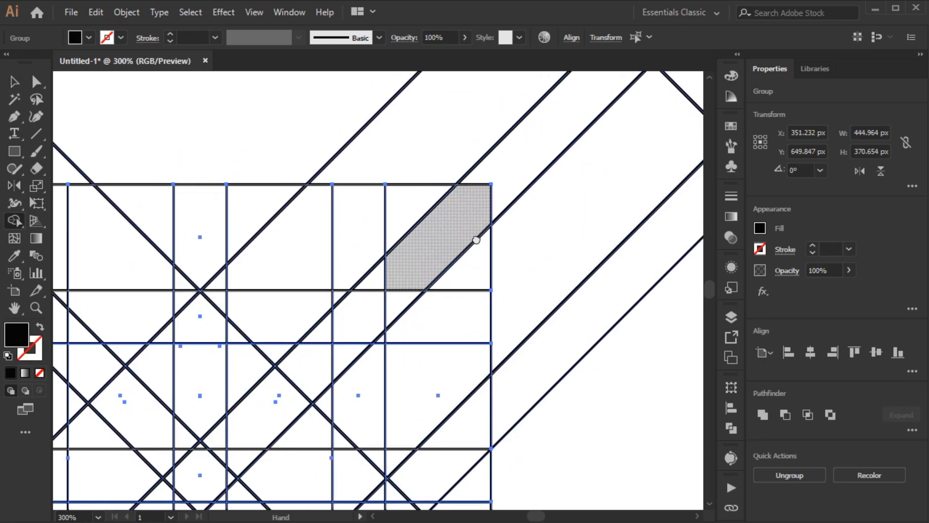
mouse_move(560, 254)
left_mouse_down()
mouse_move(485, 216)
mouse_move(445, 224)
left_mouse_up()
mouse_move(475, 250)
left_mouse_down()
mouse_move(399, 250)
mouse_move(359, 335)
left_mouse_up()
mouse_move(322, 362)
left_mouse_down()
mouse_move(328, 267)
mouse_move(314, 280)
mouse_move(310, 292)
mouse_move(350, 276)
mouse_move(390, 244)
mouse_move(408, 205)
mouse_move(393, 232)
mouse_move(375, 155)
mouse_move(365, 235)
left_mouse_up()
left_click_drag(437, 208, 413, 247)
left_click_drag(503, 196, 518, 204)
left_click_drag(375, 220, 502, 249)
mouse_move(437, 289)
left_mouse_down()
mouse_move(346, 179)
mouse_move(256, 177)
mouse_move(354, 220)
mouse_move(412, 259)
left_mouse_up()
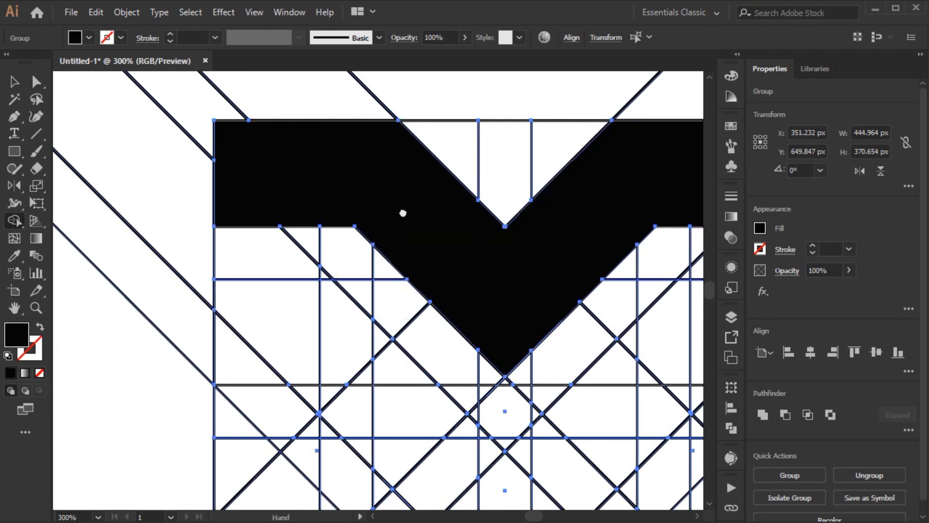
left_click_drag(402, 217, 442, 149)
mouse_move(276, 139)
left_mouse_down()
mouse_move(336, 348)
mouse_move(326, 395)
mouse_move(337, 369)
left_mouse_up()
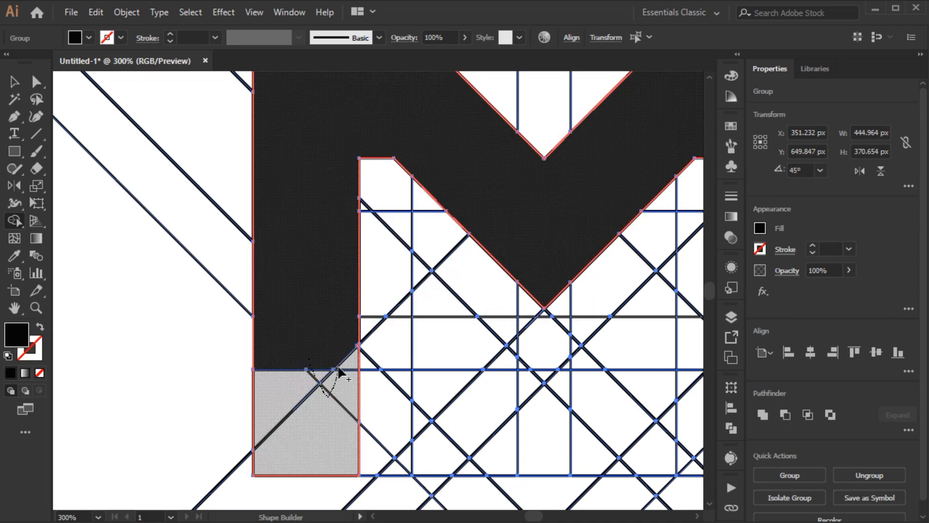
left_click_drag(350, 440, 392, 471)
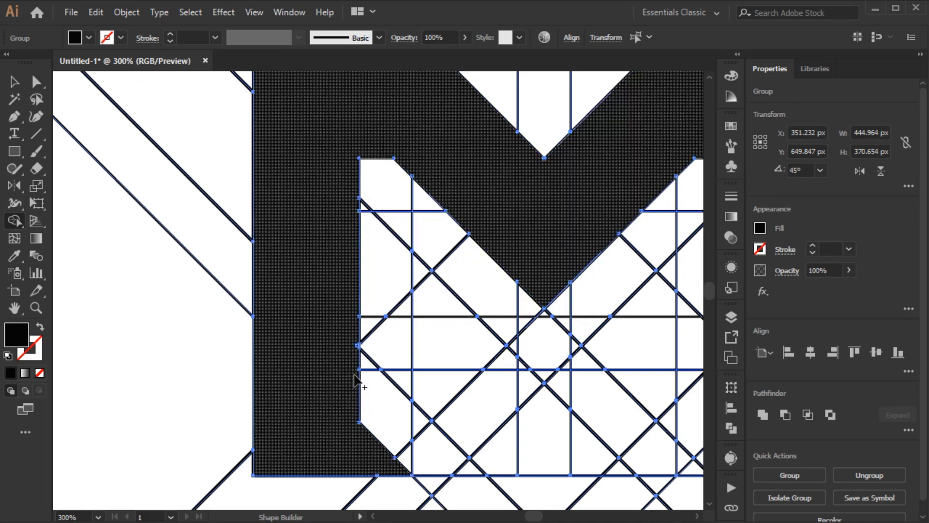
Merge cells with Shape Builder into the inner diagonal chevron stroke of the logo
scroll(355, 346, "up", 3)
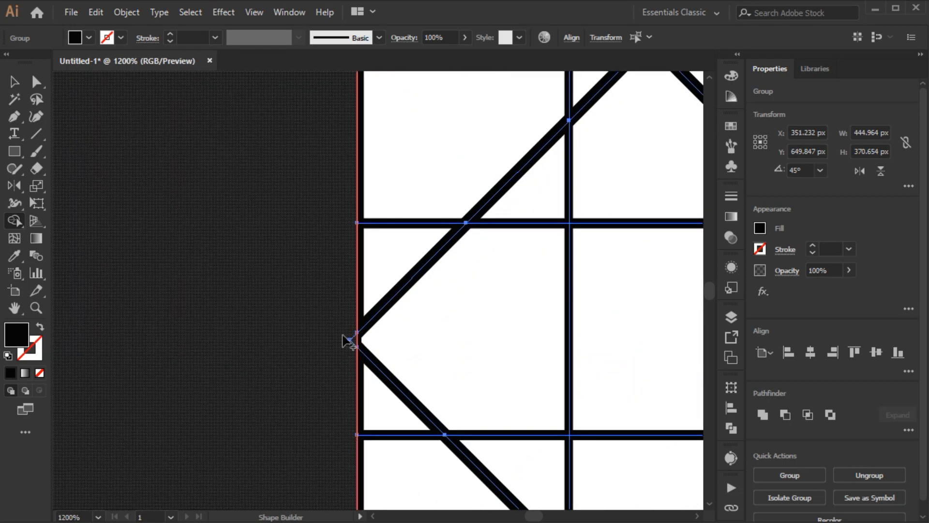
scroll(277, 320, "down", 5)
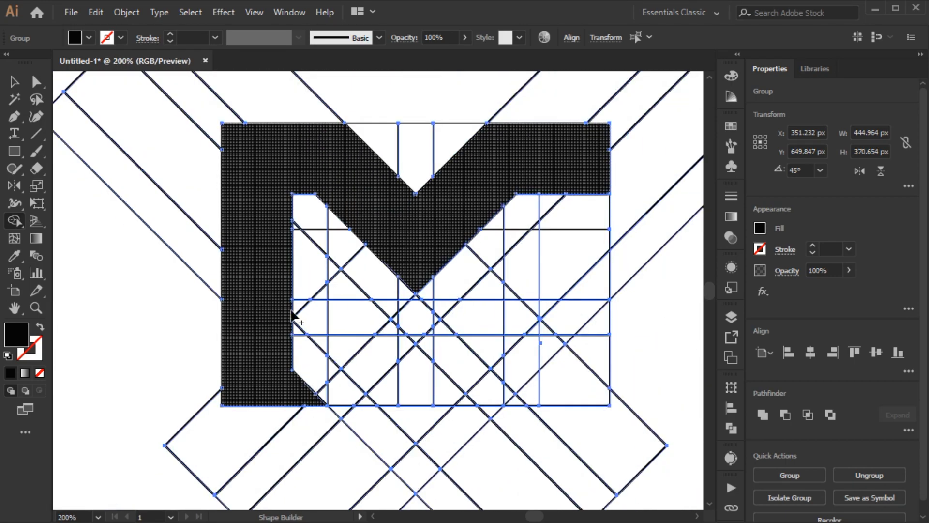
key("space")
left_click_drag(482, 288, 438, 284)
mouse_move(539, 282)
left_mouse_down()
mouse_move(499, 273)
mouse_move(446, 319)
mouse_move(401, 379)
mouse_move(345, 384)
mouse_move(289, 272)
left_mouse_up()
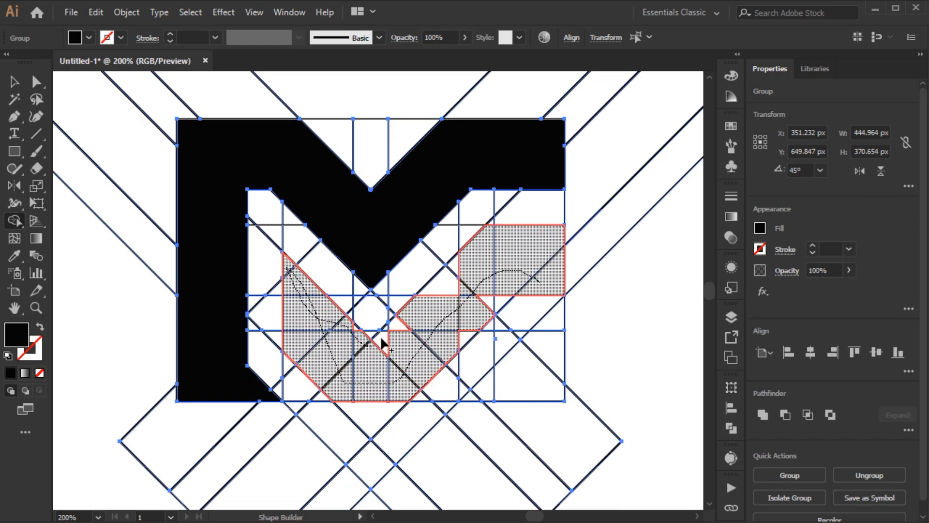
left_click_drag(355, 334, 411, 369)
key("ctrl+plus")
mouse_move(473, 326)
left_mouse_down()
mouse_move(457, 341)
mouse_move(434, 278)
mouse_move(439, 260)
mouse_move(484, 291)
mouse_move(523, 281)
mouse_move(479, 236)
mouse_move(472, 383)
mouse_move(426, 398)
left_mouse_up()
key("ctrl+plus")
Merge the remaining small cells along the chevron edges with Shape Builder
scroll(460, 237, "up", 3)
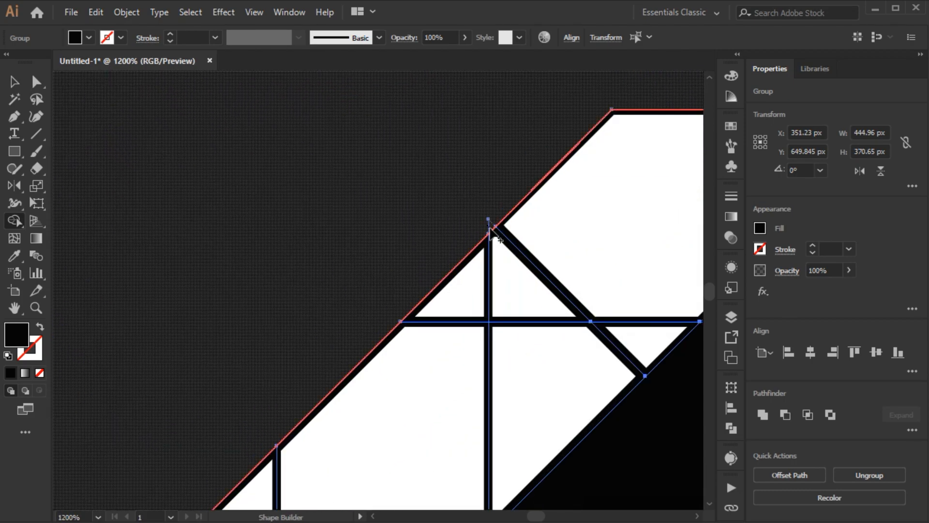
scroll(489, 235, "down", 2)
left_click_drag(550, 297, 532, 333)
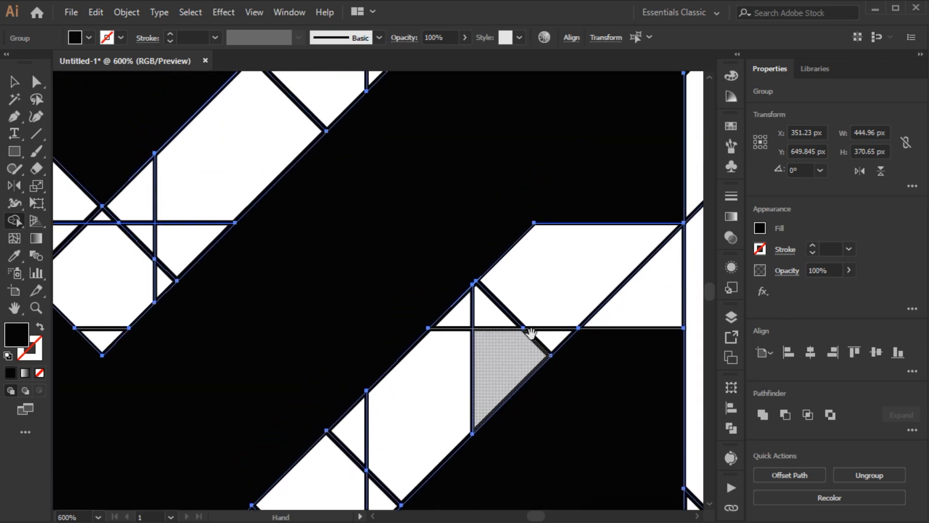
left_click_drag(494, 211, 426, 350)
left_click_drag(519, 276, 644, 160)
left_click_drag(262, 362, 428, 202)
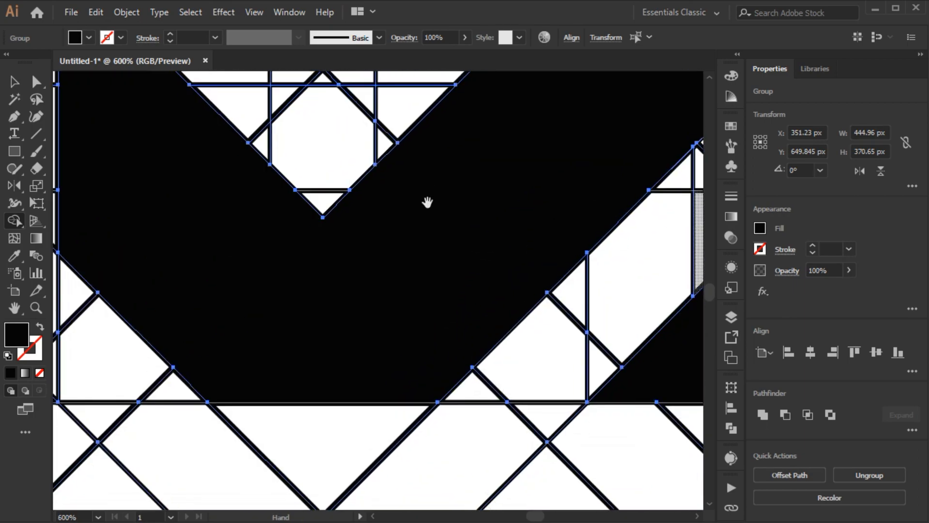
left_click_drag(242, 201, 562, 306)
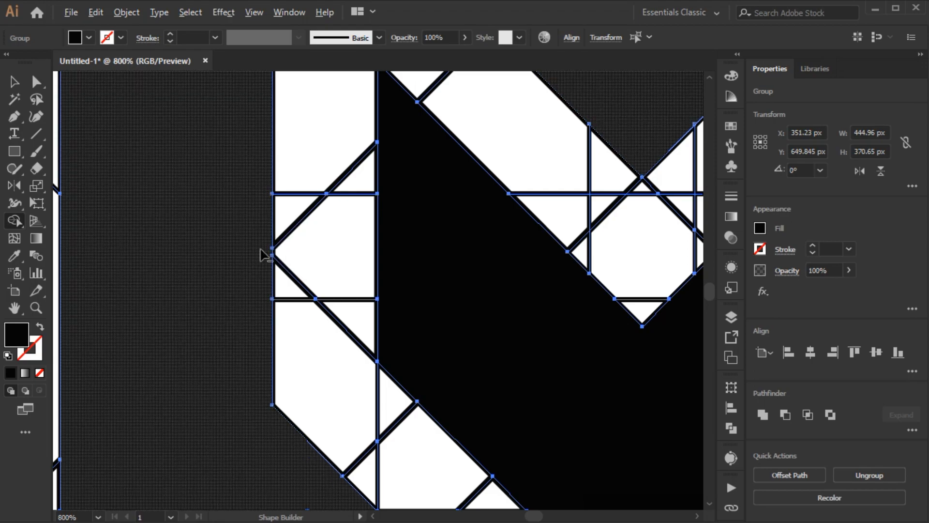
scroll(263, 252, "up", 3)
scroll(257, 170, "up", 1)
left_click_drag(270, 164, 319, 349)
scroll(339, 258, "down", 8)
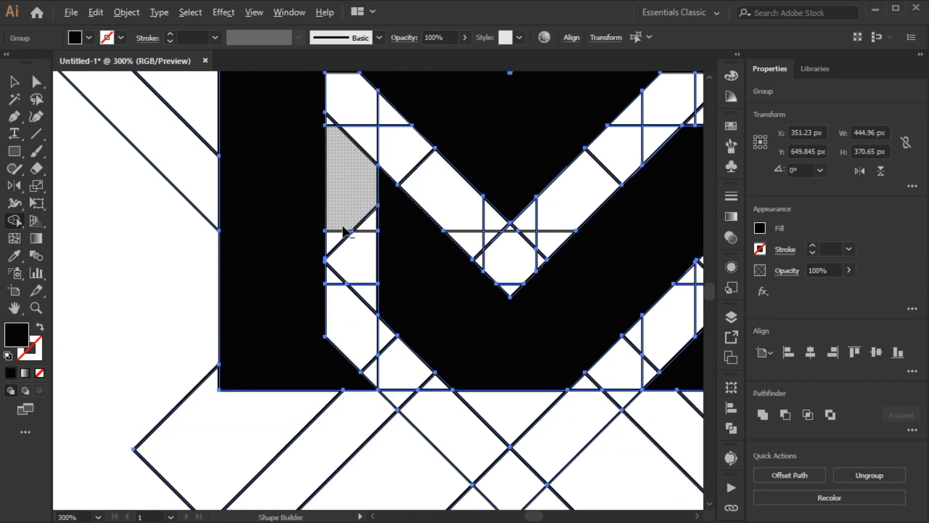
left_click(476, 300)
Select all black filled shapes with the Magic Wand and cut them
key("v")
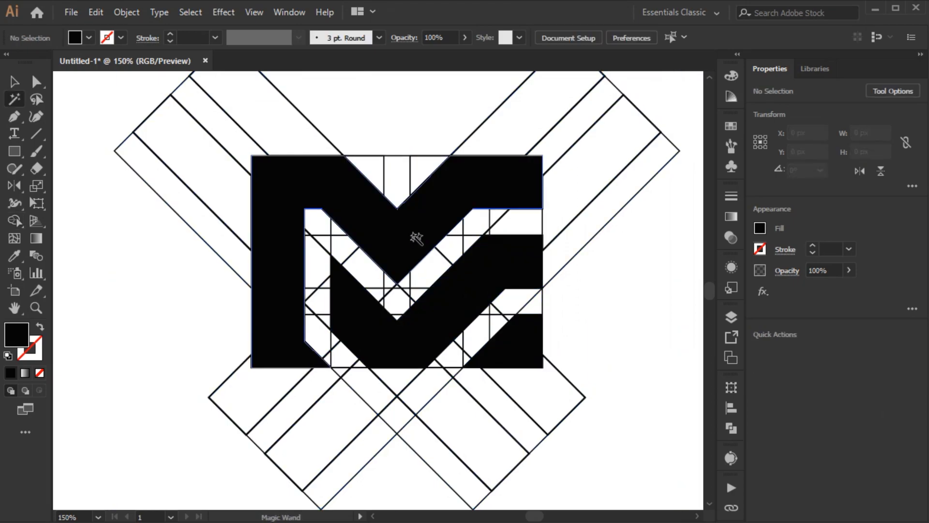
left_click(415, 237)
key("ctrl+x")
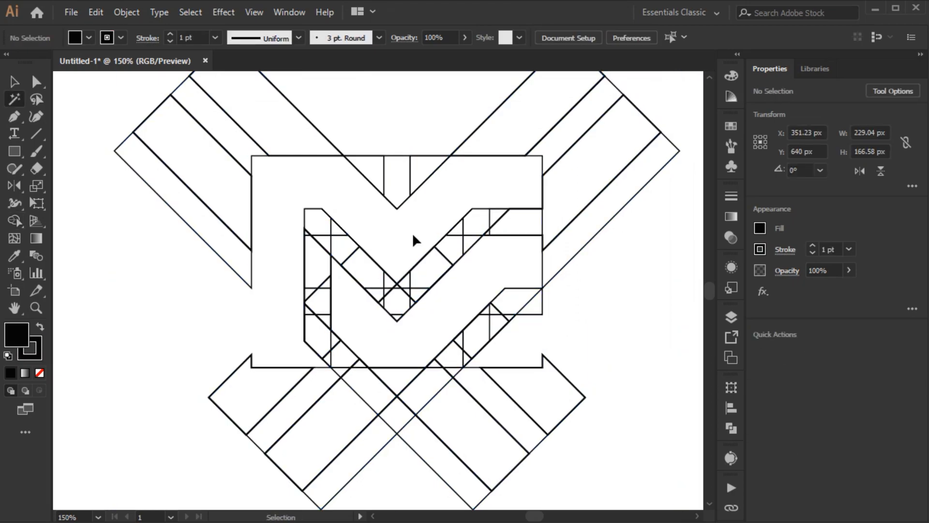
Select and delete all remaining construction lines
left_click_drag(441, 227, 409, 244)
left_click(416, 240)
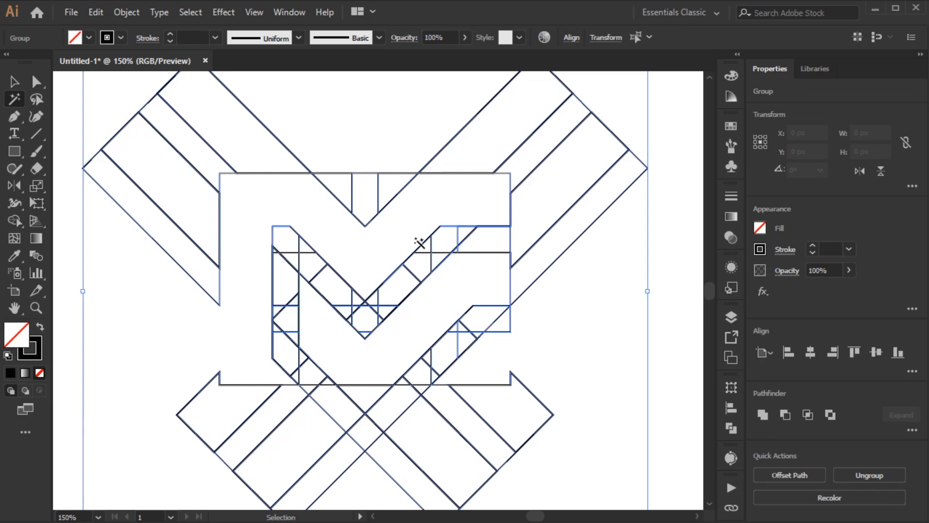
key("Delete")
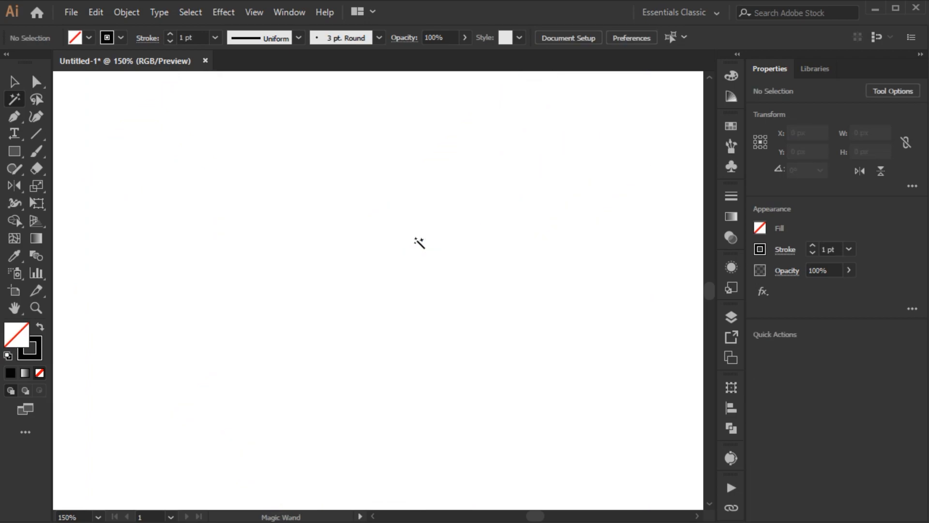
Paste the black logo shapes back in front and deselect
key("v")
left_click(105, 13)
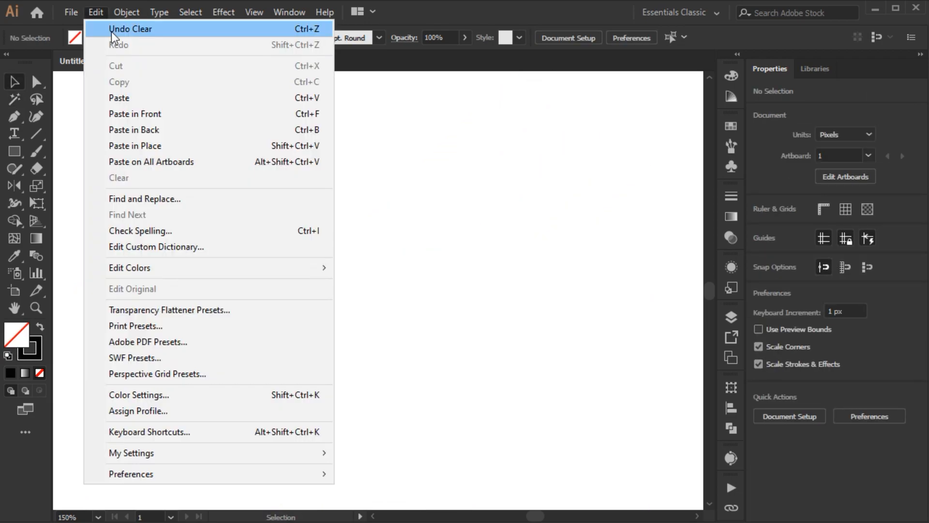
left_click(124, 111)
left_click(202, 143)
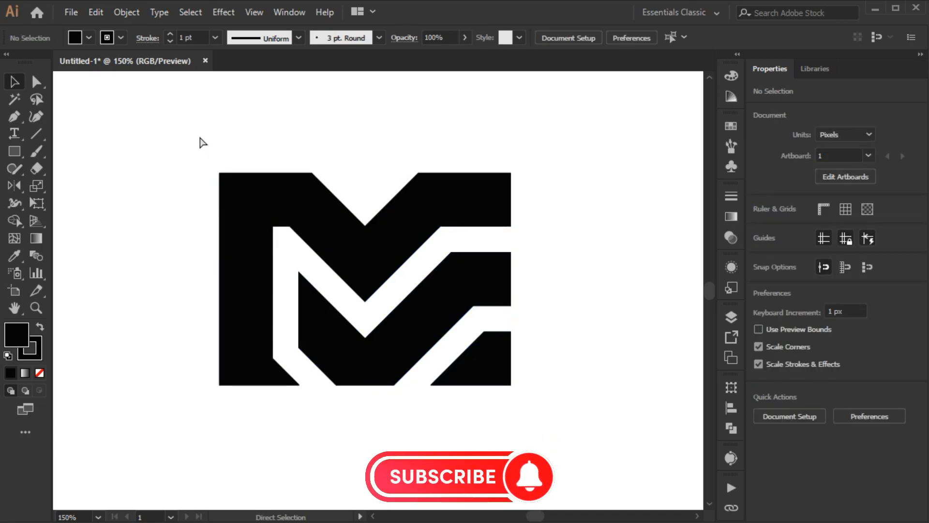
Select all logo shapes and set their stroke to none
key("ctrl+a")
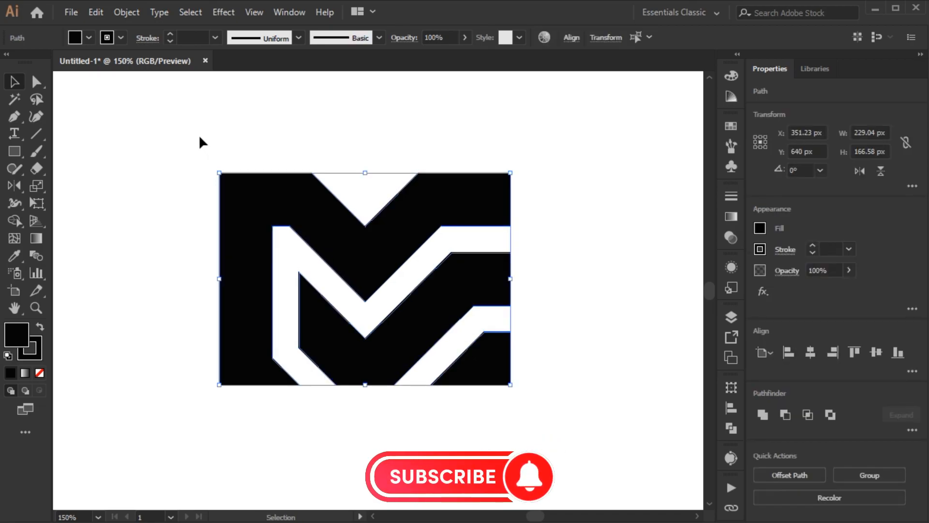
scroll(381, 203, "up", 5)
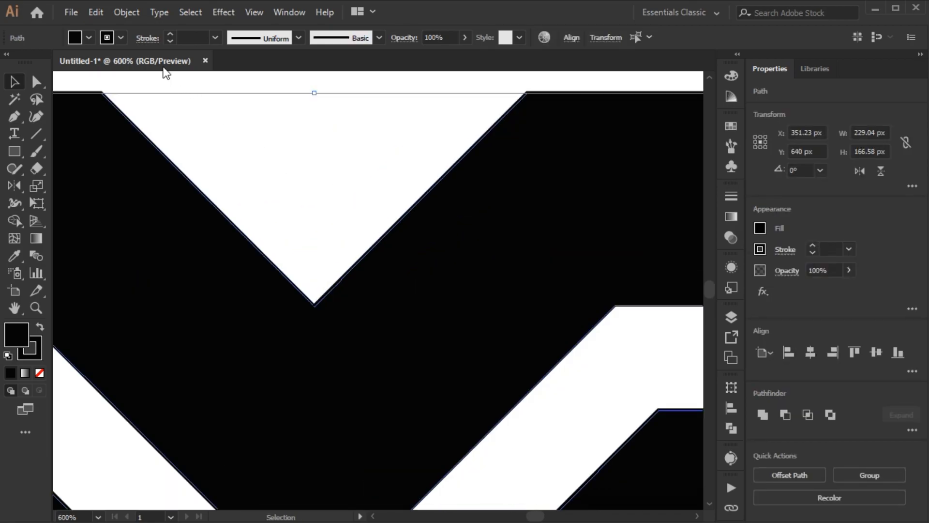
left_click(89, 38)
left_click(12, 65)
key("Escape")
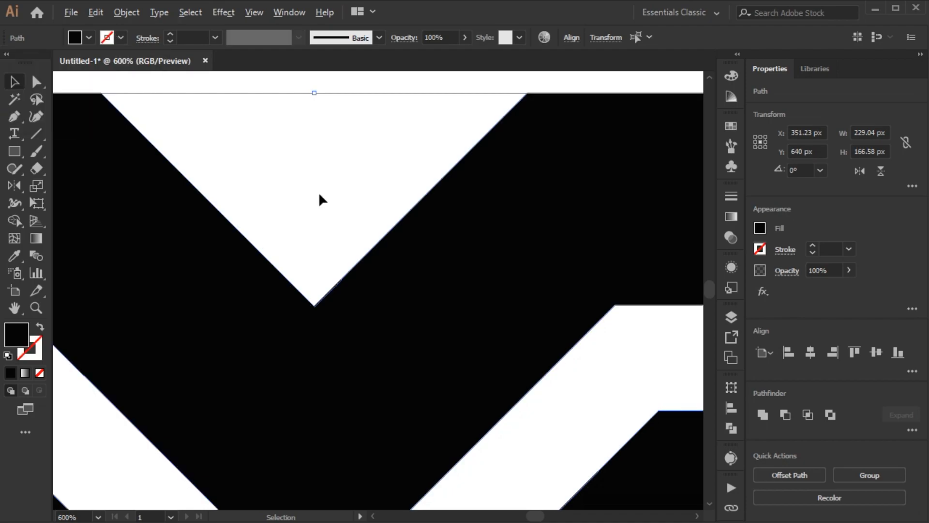
Group the logo shapes and move the logo toward the artboard's center
key("a")
scroll(319, 200, "down", 1)
scroll(315, 270, "up", 5)
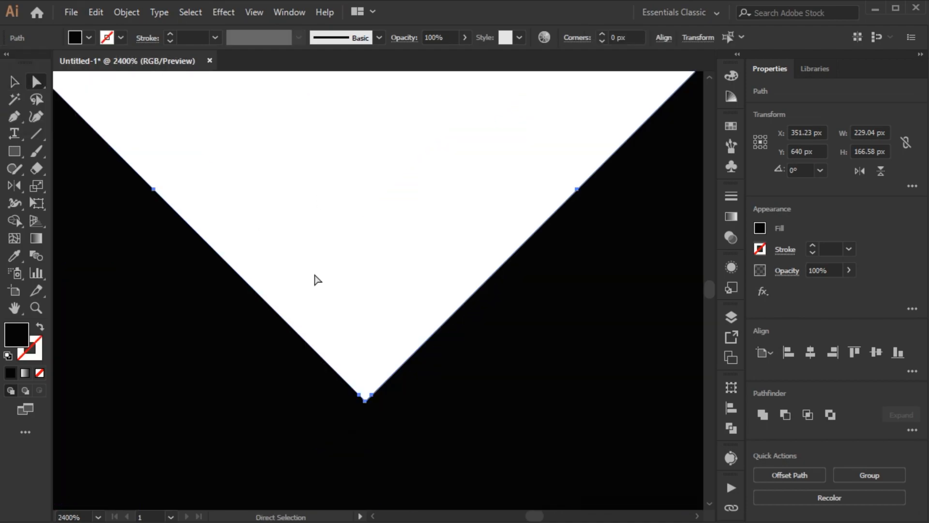
scroll(332, 287, "down", 9)
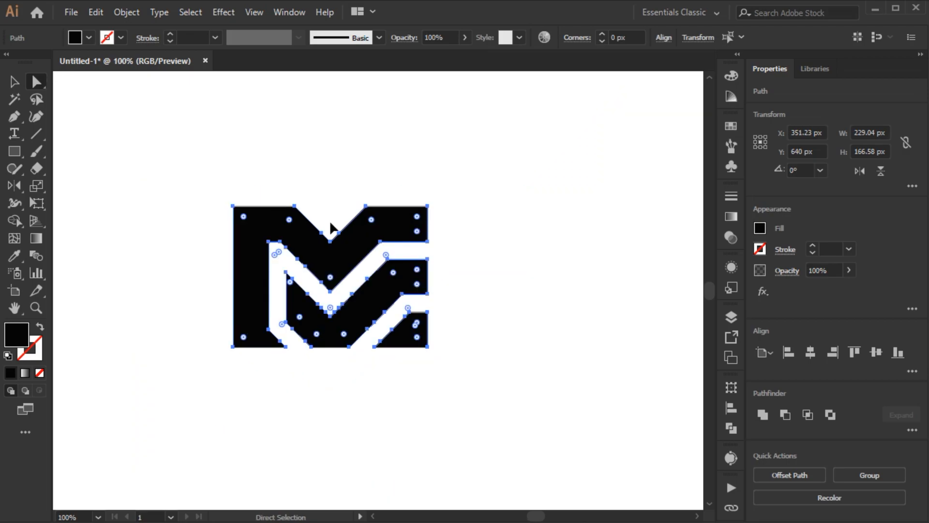
key("ctrl+g")
key("v")
left_click_drag(321, 239, 364, 237)
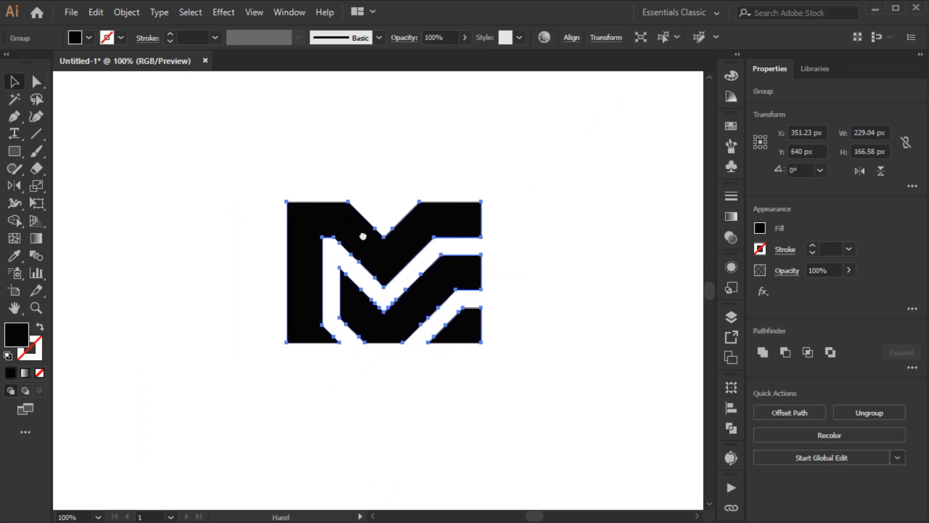
Move the grouped logo to the artboard's left side and deselect it
left_click_drag(478, 272, 205, 273)
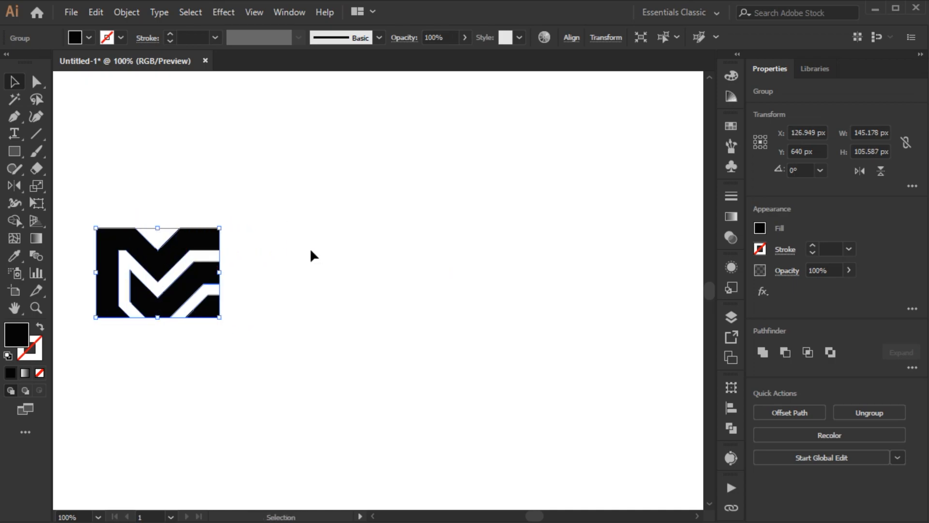
left_click(311, 251)
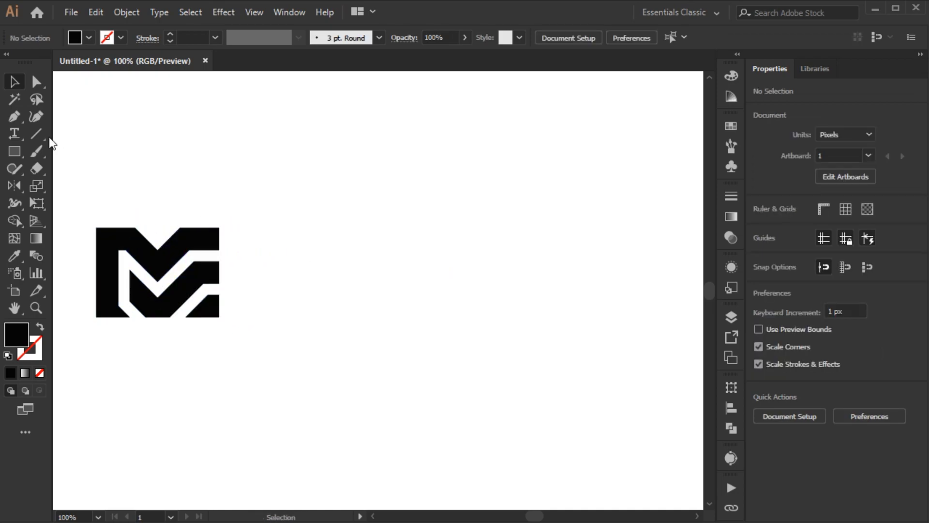
Add a point text line reading "LETTERM&E" to the right of the logo
left_click(546, 272)
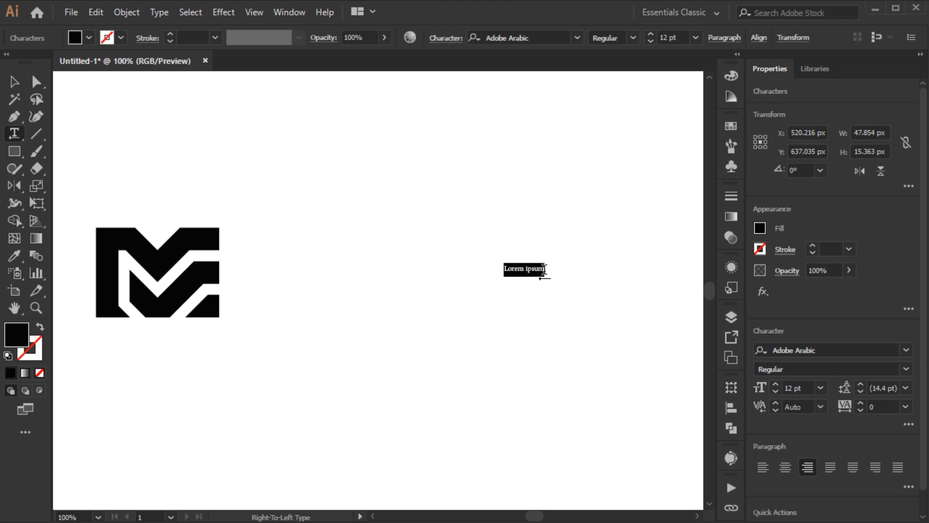
type("LETTERM&E")
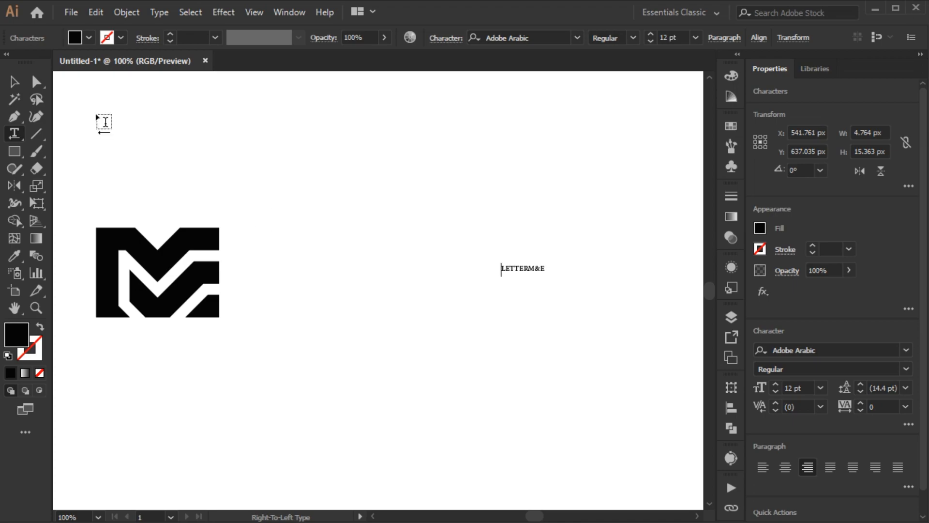
Select the text object and increase its font size to 70 pt
left_click(14, 82)
key("ctrl+t")
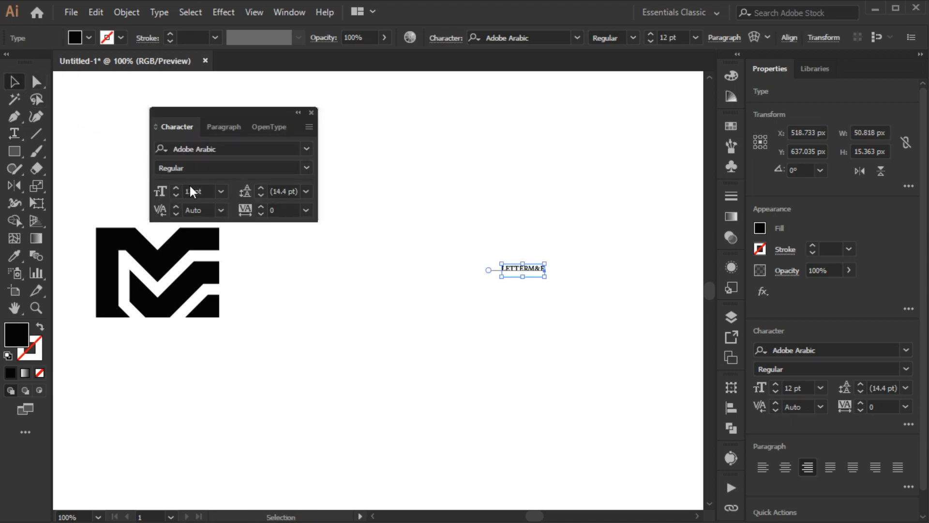
key("shift+Up")
key("shift+Up")
key("shift+Up")
key("shift+Up")
key("shift+Up")
key("shift+Up")
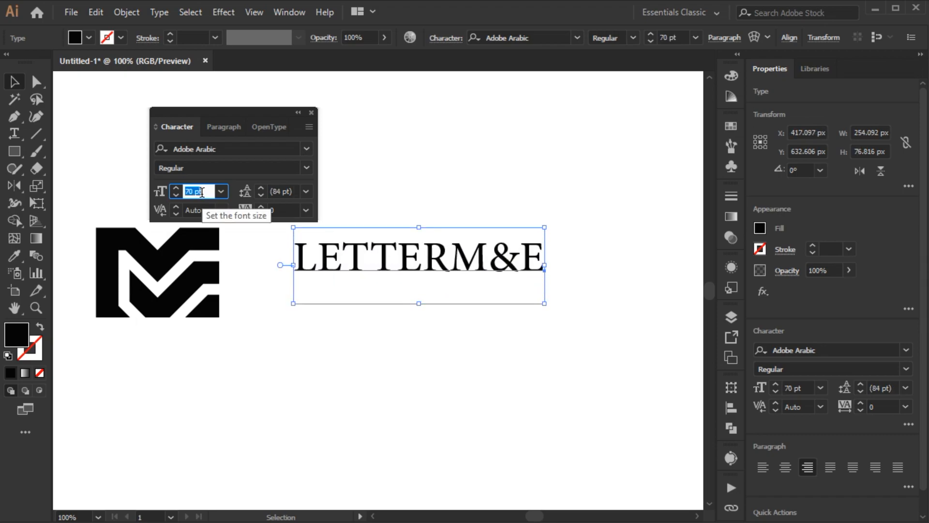
Change the text's font to Gunterz Medium and move it beside the logo
left_click(215, 150)
type("GUNT")
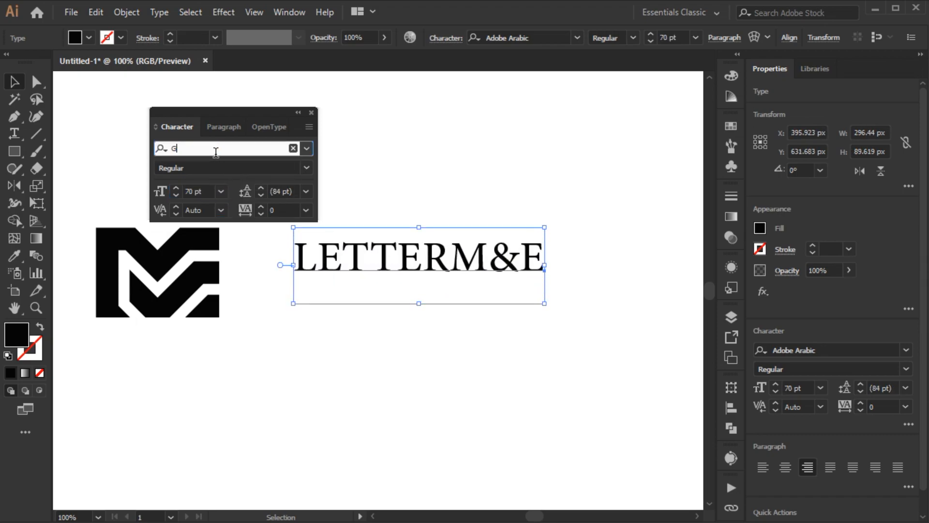
left_click(217, 221)
left_click_drag(317, 266, 442, 291)
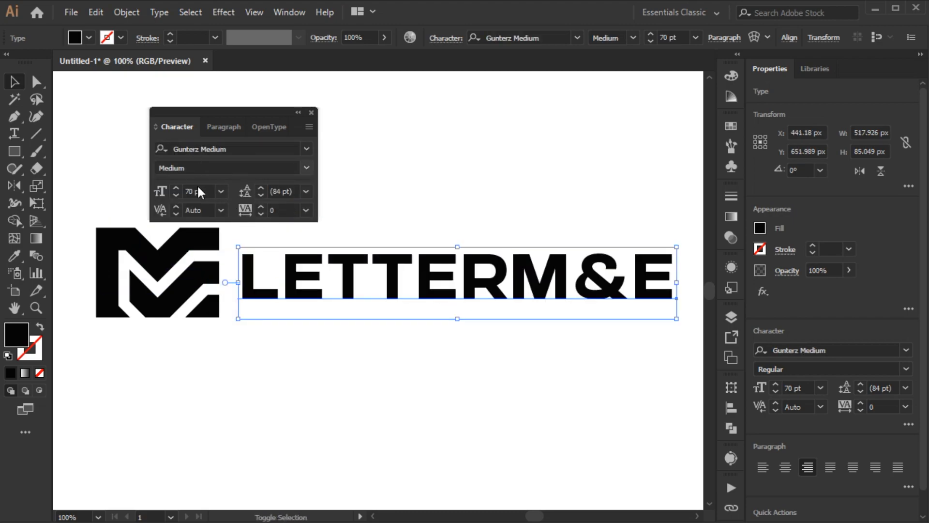
Set the text to 50 pt with tracking 120 and shift it closer to the logo
scroll(199, 191, "down", 1)
scroll(199, 191, "down", 1)
scroll(284, 208, "up", 2)
scroll(284, 209, "up", 10)
left_click_drag(443, 277, 417, 277)
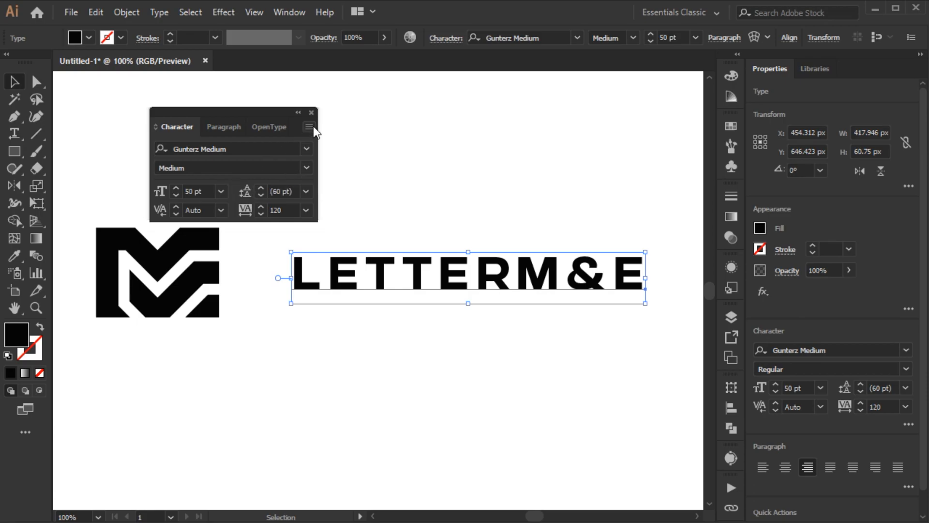
left_click(311, 113)
right_click(259, 151)
left_click(312, 252)
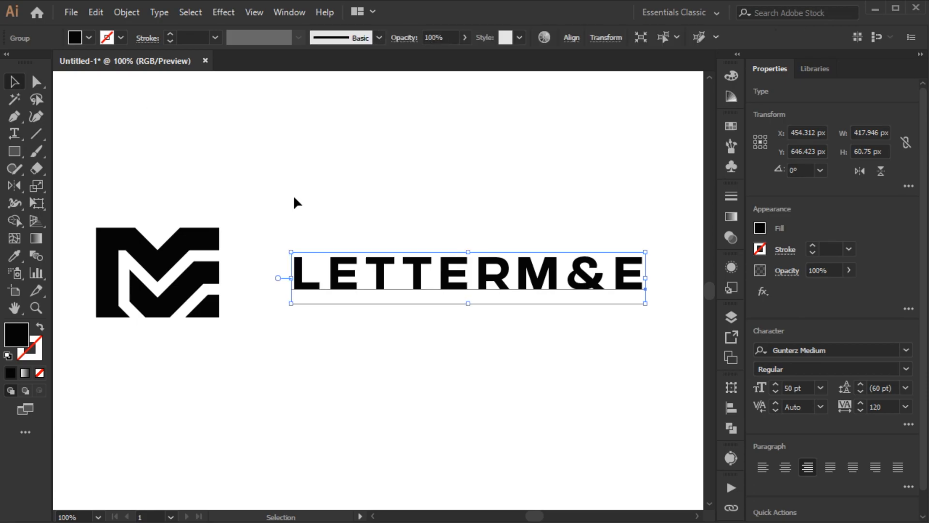
Select the logo and text together and align their vertical centers, then deselect
left_click(292, 194)
key("ctrl+a")
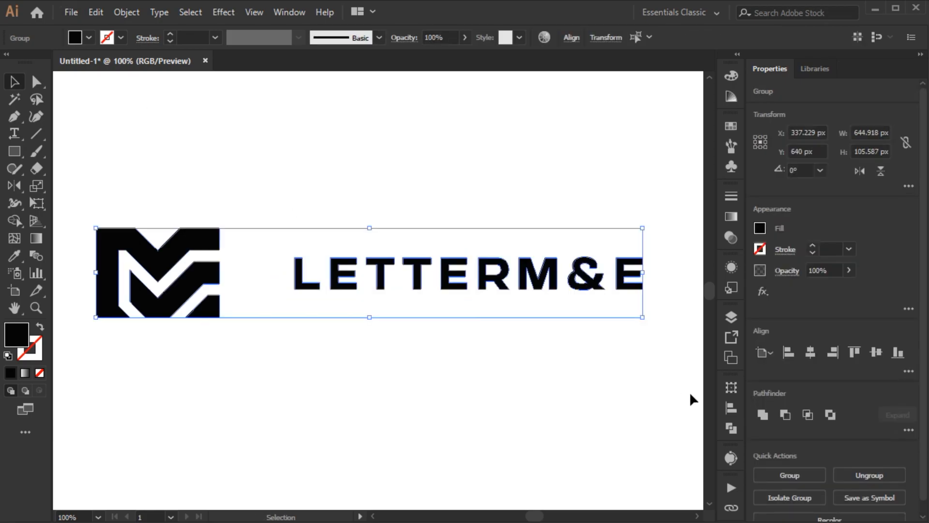
left_click(878, 357)
left_click(394, 383)
Draw a rectangle as wide as the letter L and duplicate it into grouped spacer blocks
scroll(341, 282, "up", 1)
key("m")
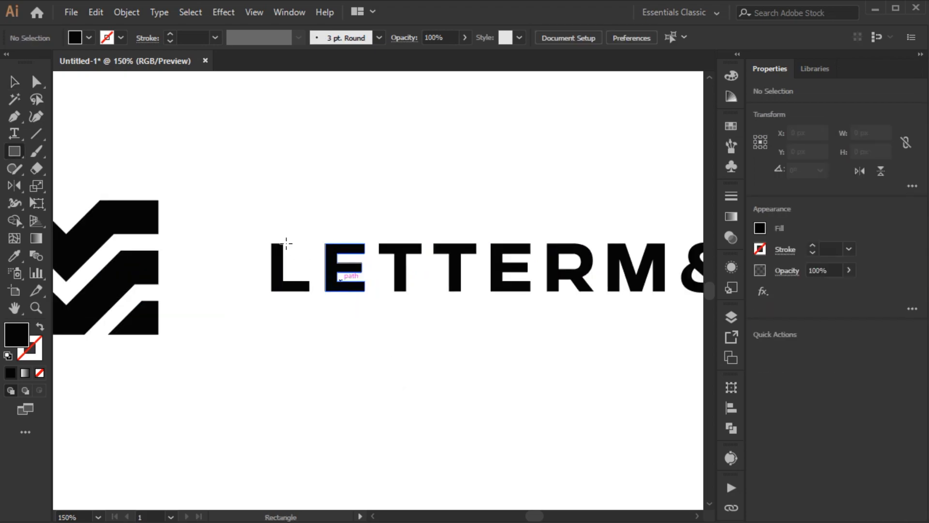
scroll(276, 240, "up", 1)
left_click_drag(269, 244, 393, 309)
key("v")
left_click_drag(337, 277, 350, 165)
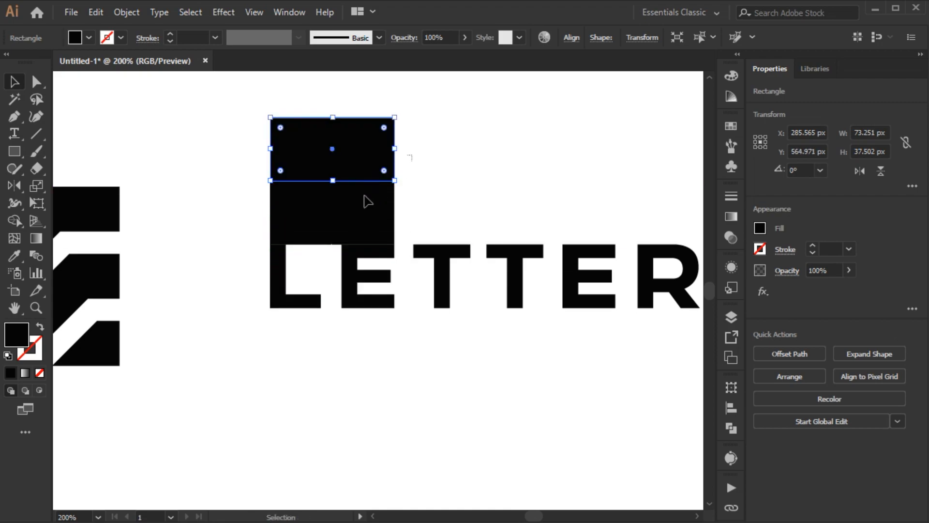
left_click(342, 200, "shift")
key("ctrl+g")
left_click_drag(393, 118, 388, 308)
left_click(368, 232, "shift")
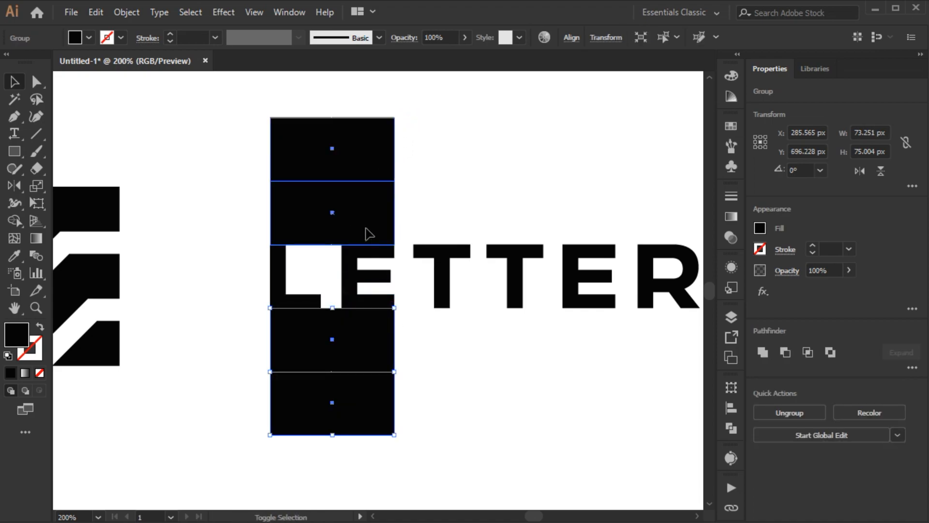
key("ctrl+g")
Rotate the spacer group 270° and place it between the logo and the text
left_click_drag(400, 115, 493, 321)
left_click_drag(431, 310, 270, 304)
left_click_drag(199, 304, 290, 314)
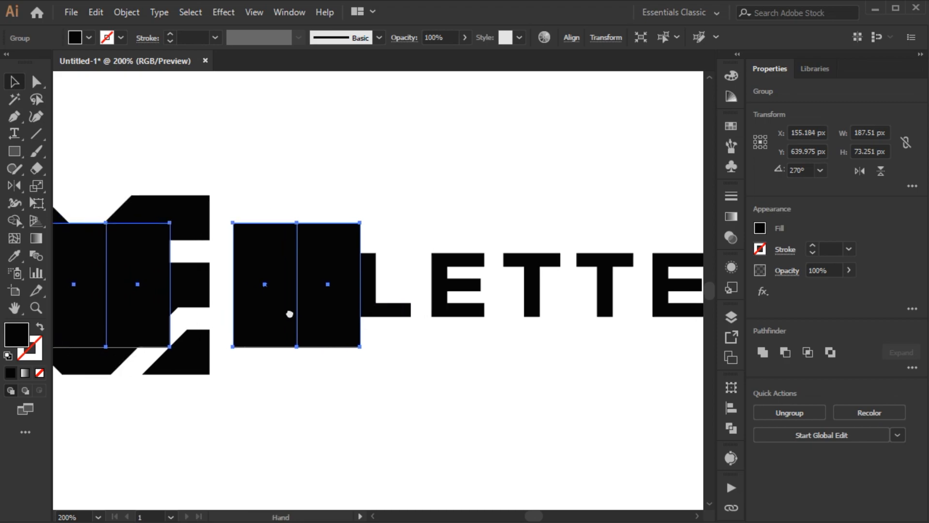
Move the logo against the spacer blocks, checking the fit in Outline view
left_click(199, 283)
left_click_drag(213, 265, 303, 271)
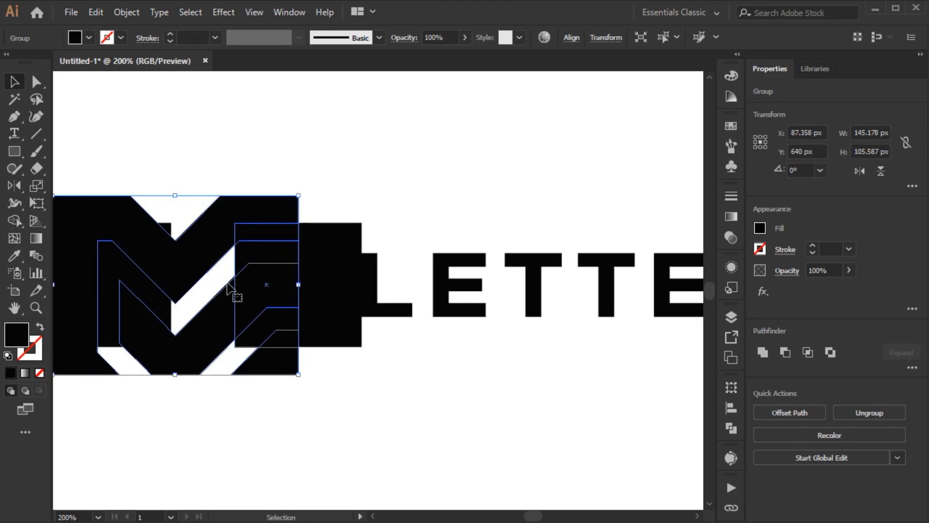
left_click_drag(186, 280, 309, 289)
left_click_drag(179, 293, 237, 293)
key("ctrl+y")
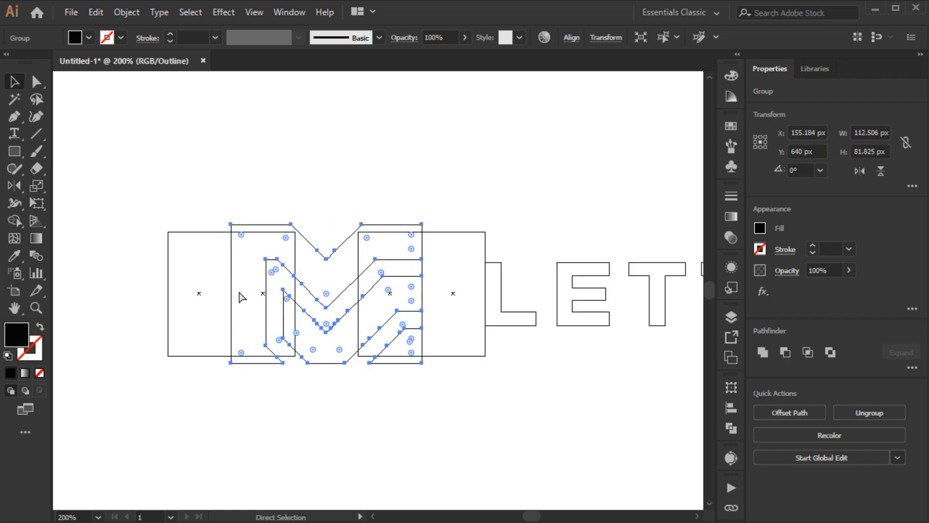
key("ctrl+y")
Delete the spacer blocks and adjust the text's position next to the logo
left_click(199, 270)
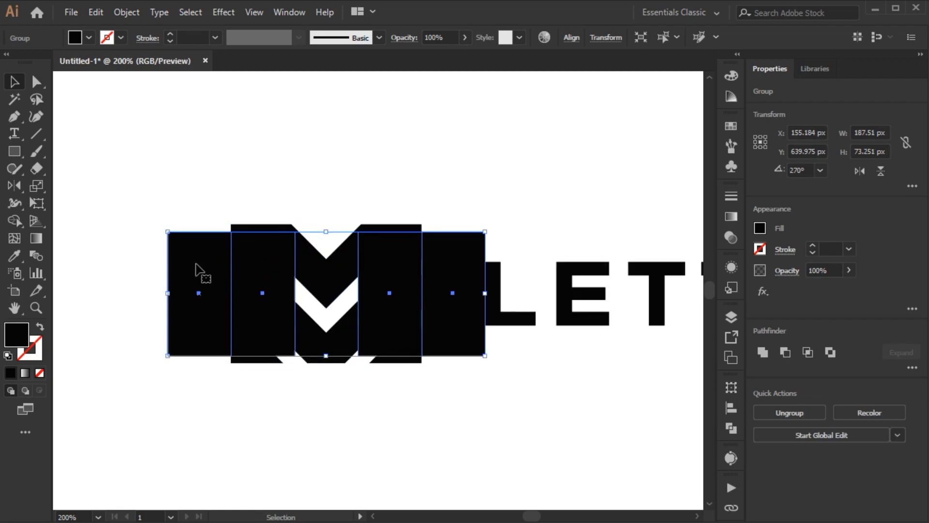
key("Delete")
key("ctrl+minus")
key("ctrl+minus")
left_click_drag(365, 305, 343, 305)
Select the logo and text and center them horizontally on the artboard, then deselect
key("ctrl+a")
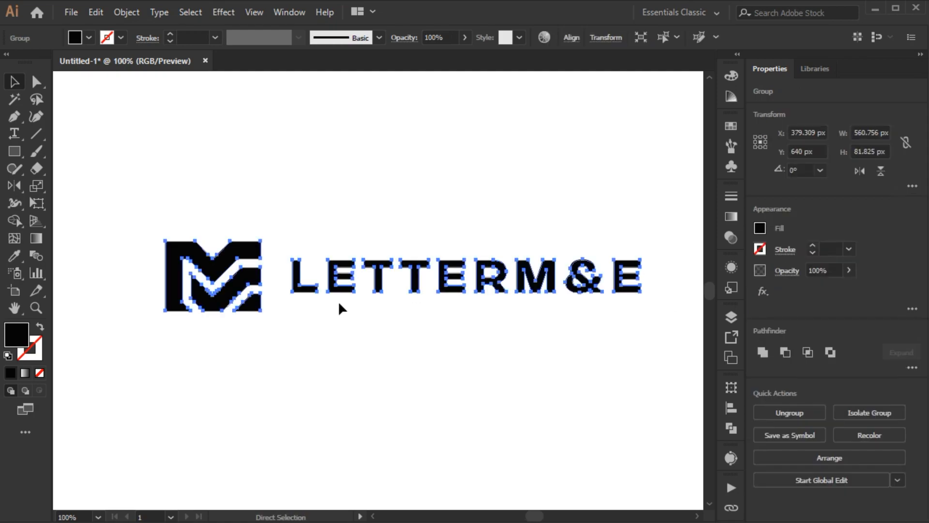
left_click(731, 407)
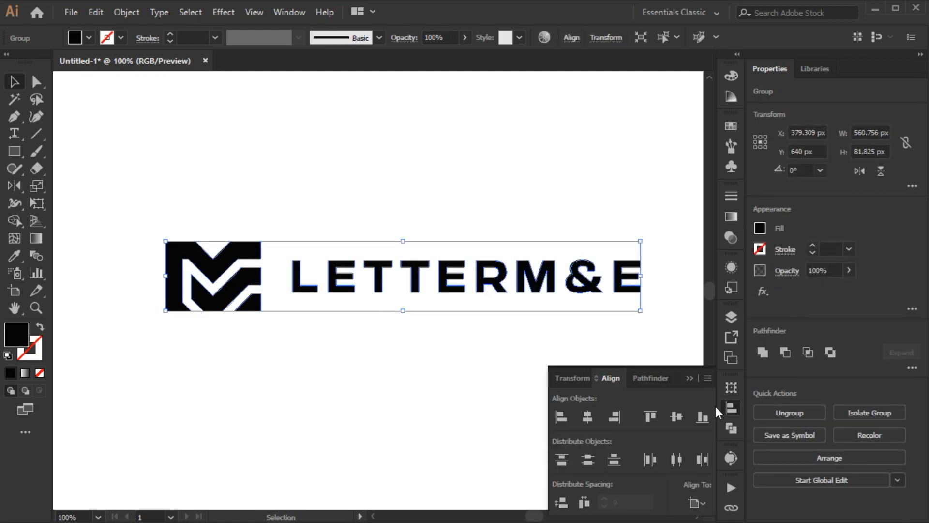
left_click(588, 417)
left_click(493, 371)
key("space")
left_click_drag(489, 367, 488, 369)
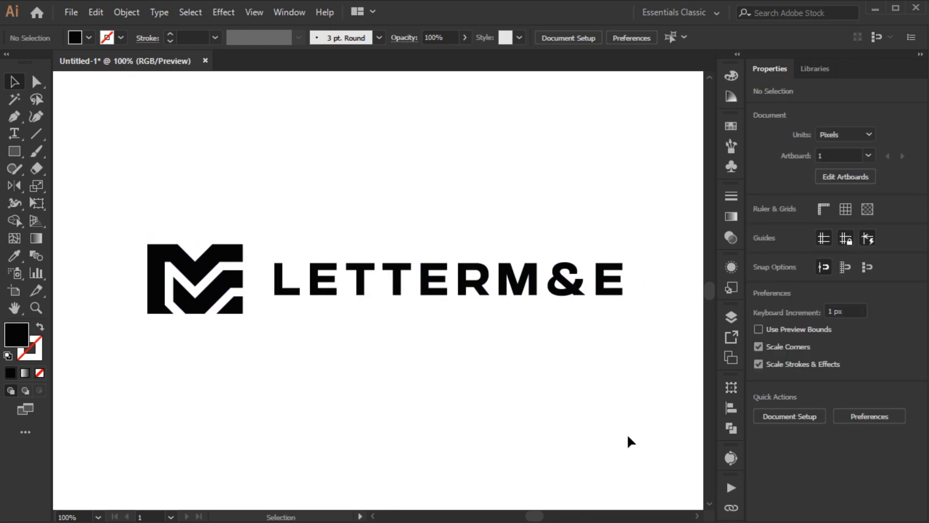